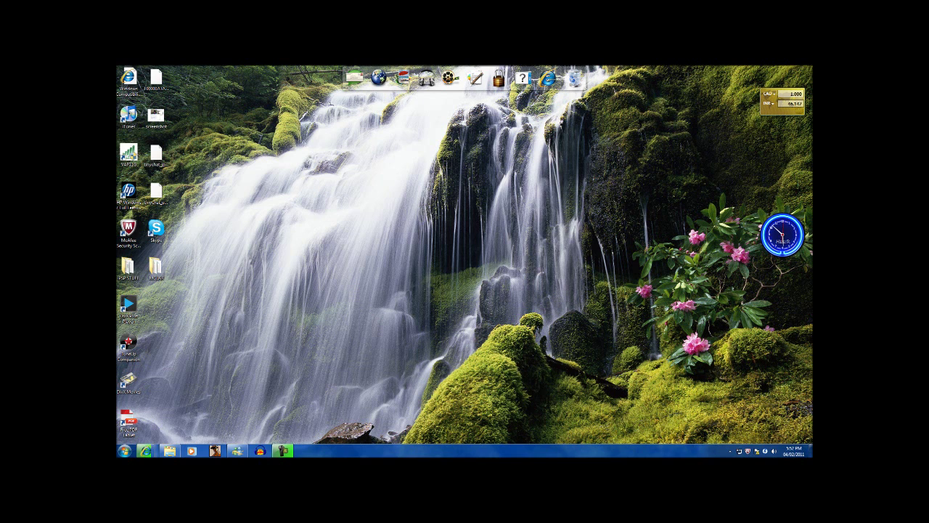
Step: Open a maximized Internet Explorer window, go to Google, and search for 'psnlover beta'
{"action": "left_click", "coordinate": [548, 79]}
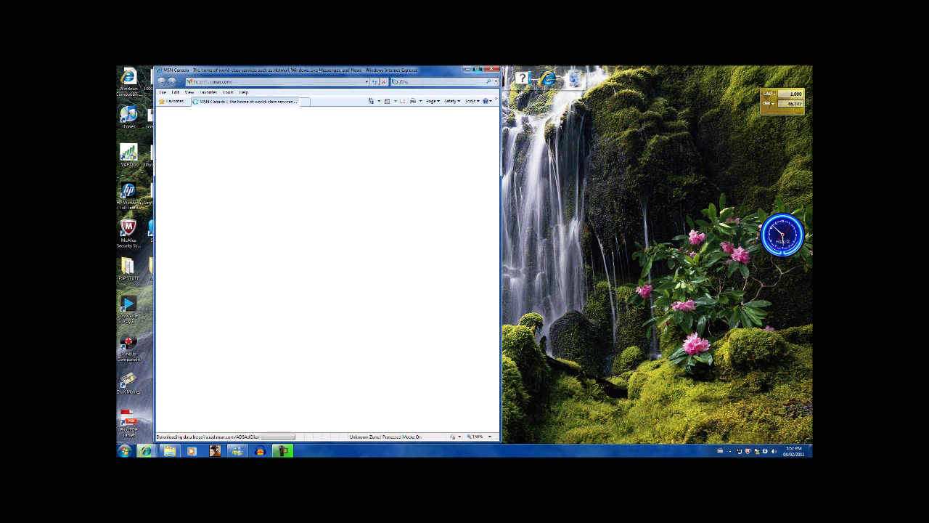
{"action": "left_click", "coordinate": [477, 70]}
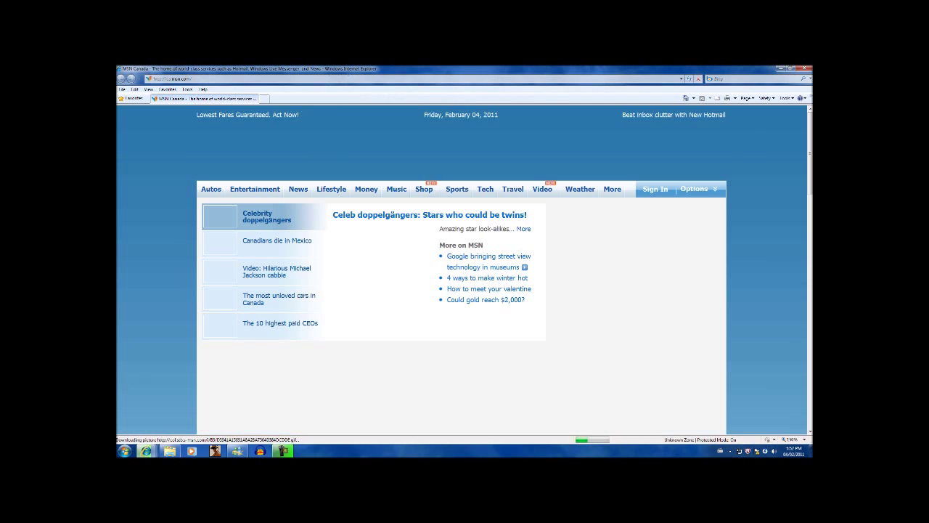
{"action": "type", "text": "google"}
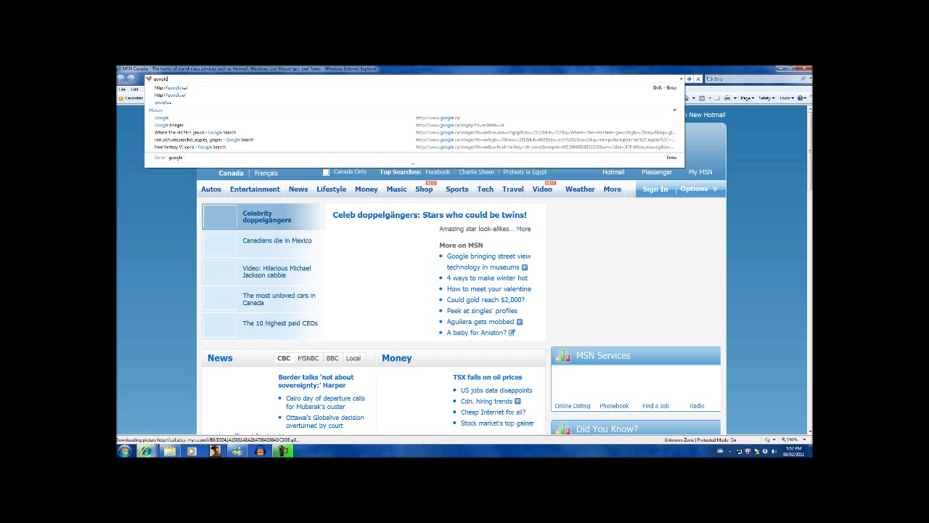
{"action": "key", "text": "Return"}
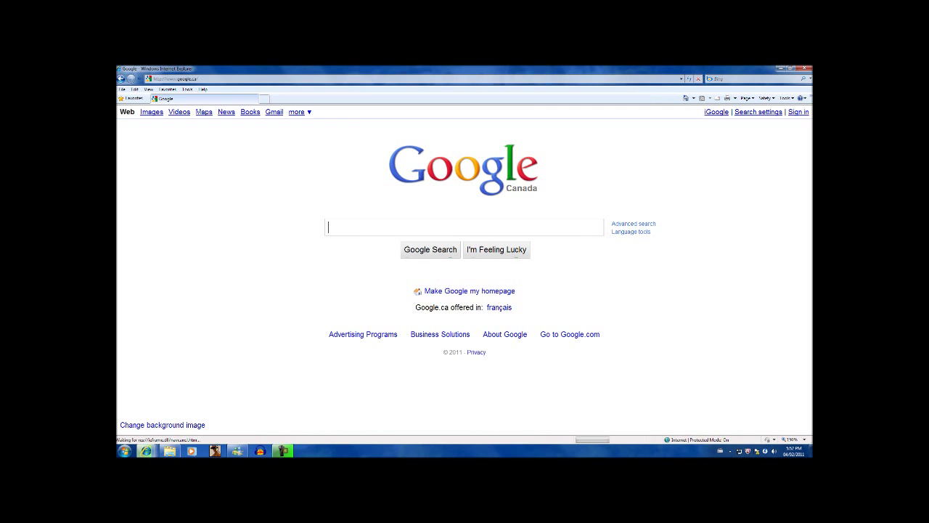
{"action": "type", "text": "psnlover beta"}
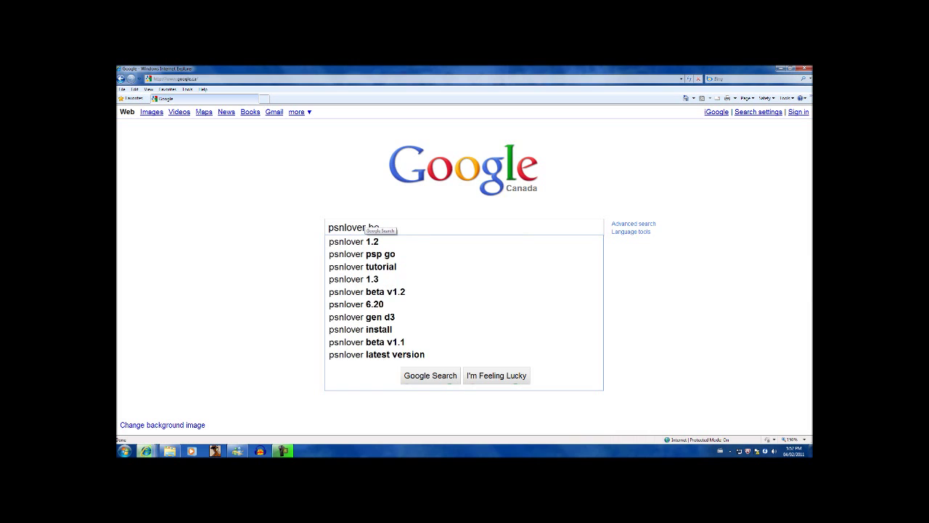
{"action": "key", "text": "Return"}
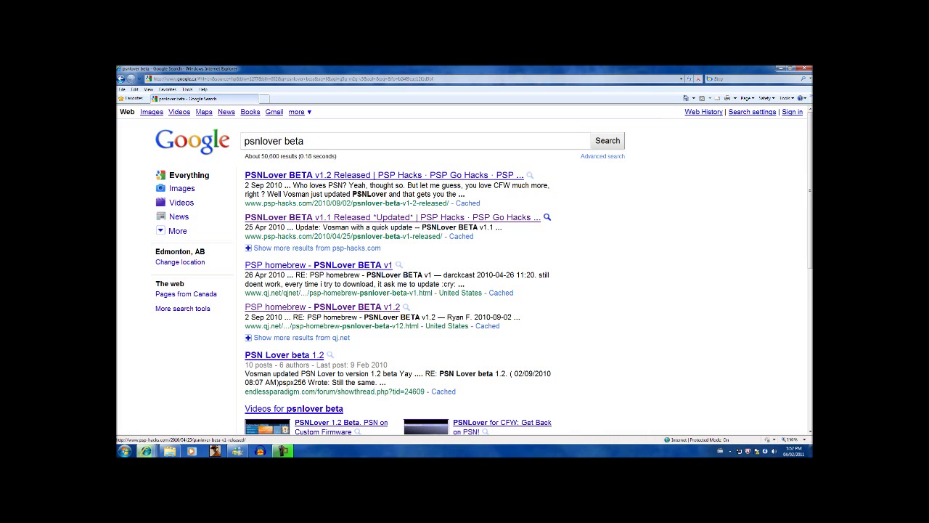
Step: Open the PSNLover BETA v1.1 search result and follow its download link
{"action": "left_click", "coordinate": [313, 216]}
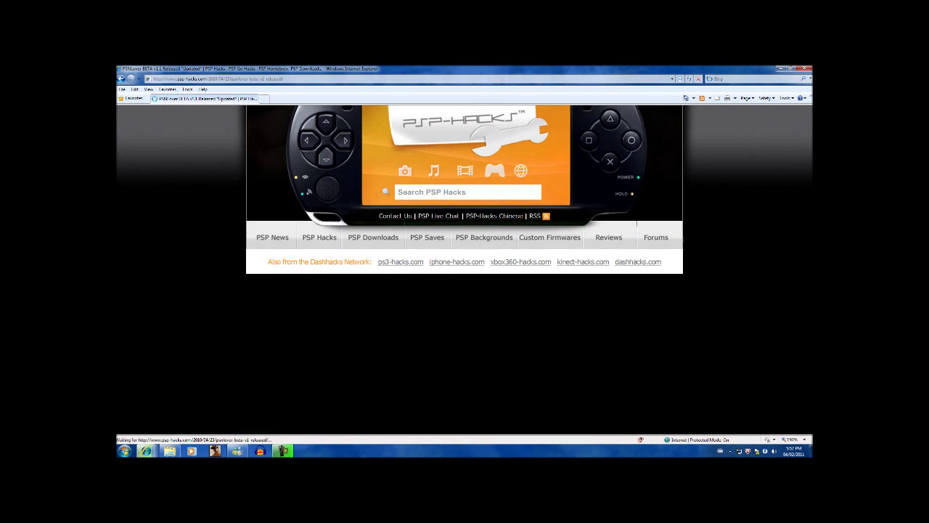
{"action": "scroll", "coordinate": [464, 268], "scroll_direction": "down", "scroll_amount": 3}
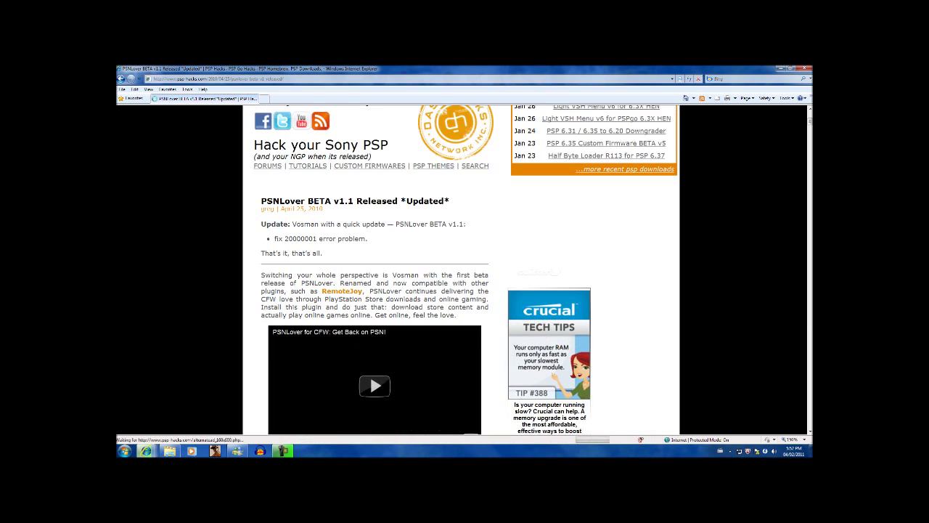
{"action": "scroll", "coordinate": [465, 269], "scroll_direction": "down", "scroll_amount": 3}
{"action": "scroll", "coordinate": [464, 269], "scroll_direction": "down", "scroll_amount": 4}
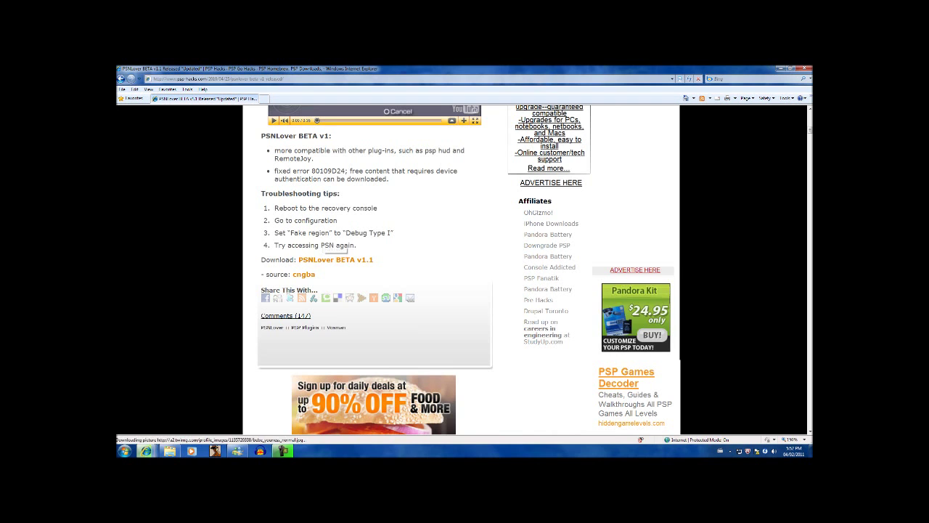
{"action": "left_click", "coordinate": [336, 259]}
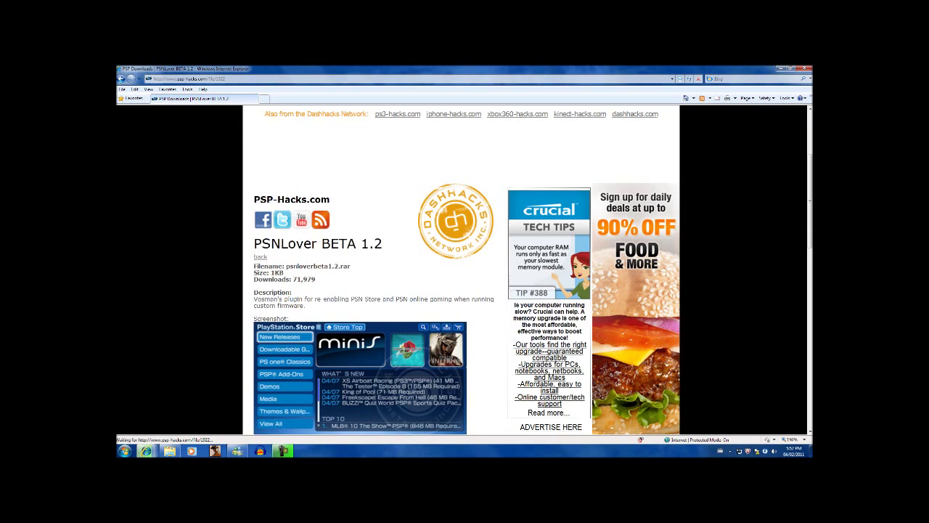
Step: Download the PSNLover BETA 1.2 file from the PSP Downloads page and allow it to open in WinRAR
{"action": "mouse_move", "coordinate": [145, 451]}
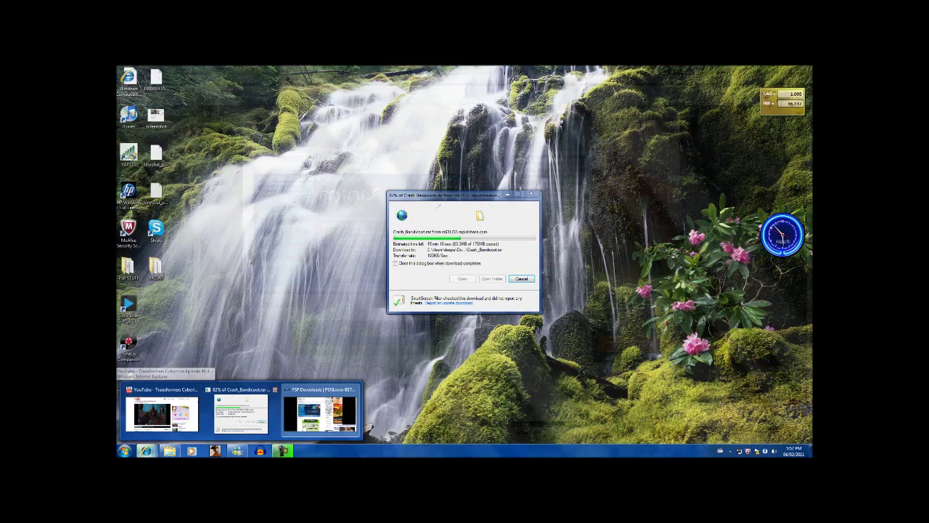
{"action": "left_click", "coordinate": [347, 427]}
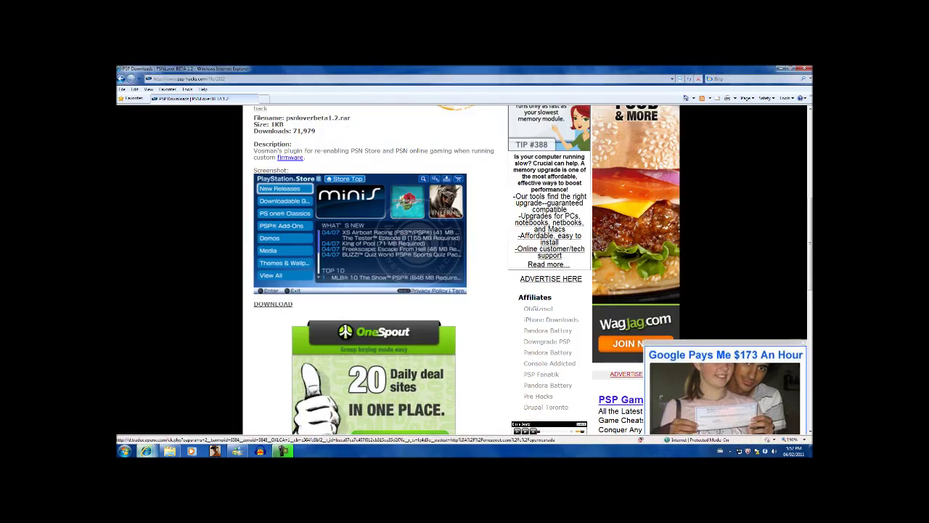
{"action": "scroll", "coordinate": [374, 363], "scroll_direction": "down", "scroll_amount": 3}
{"action": "scroll", "coordinate": [374, 363], "scroll_direction": "up", "scroll_amount": 2}
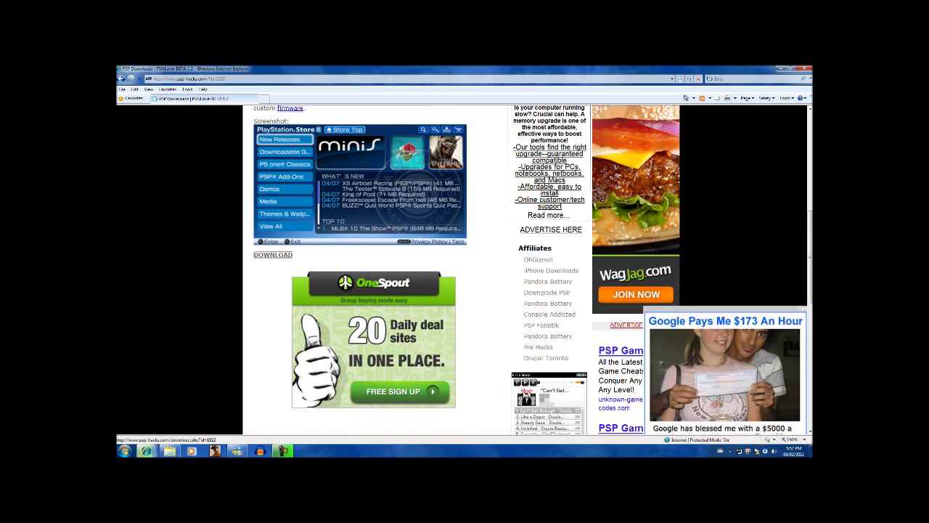
{"action": "left_click", "coordinate": [273, 254]}
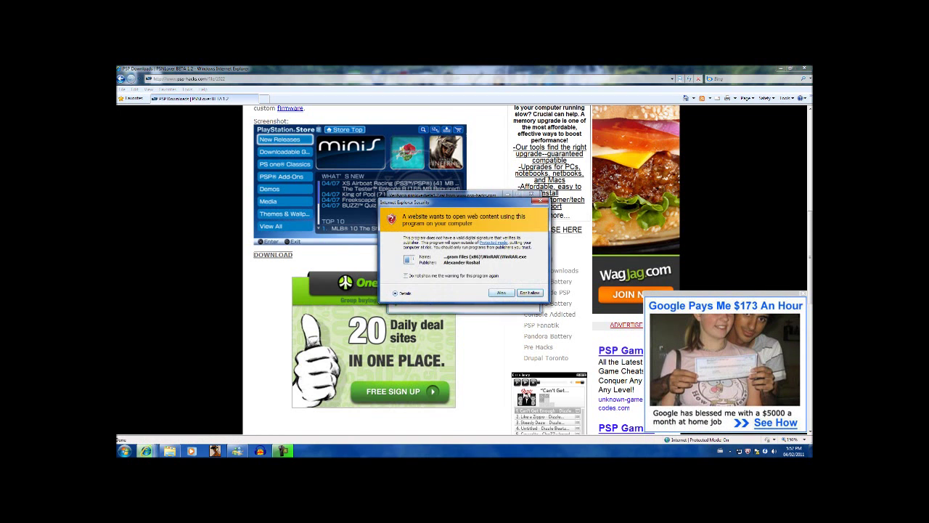
{"action": "left_click", "coordinate": [501, 293]}
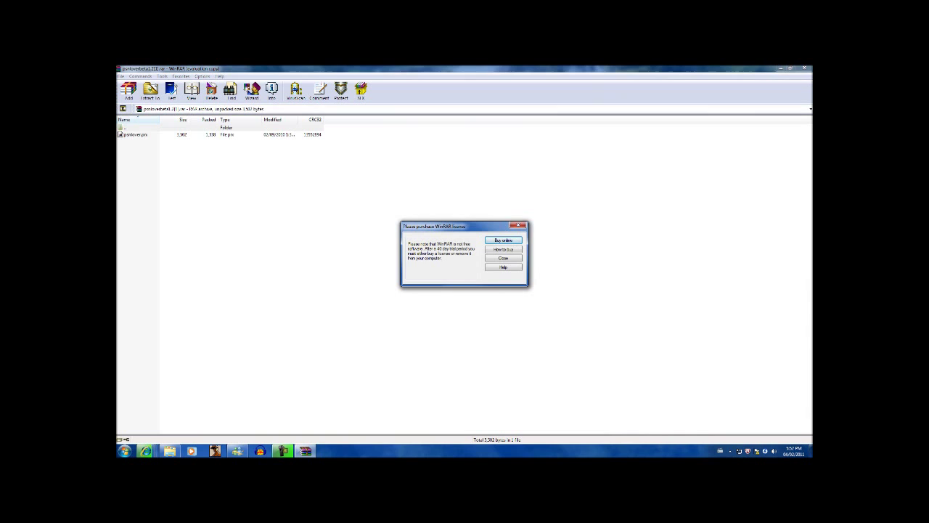
Step: Dismiss the license reminder and extract psnlover.prx with Extract To, choosing the Desktop as destination
{"action": "left_click", "coordinate": [519, 225]}
{"action": "left_click", "coordinate": [136, 134]}
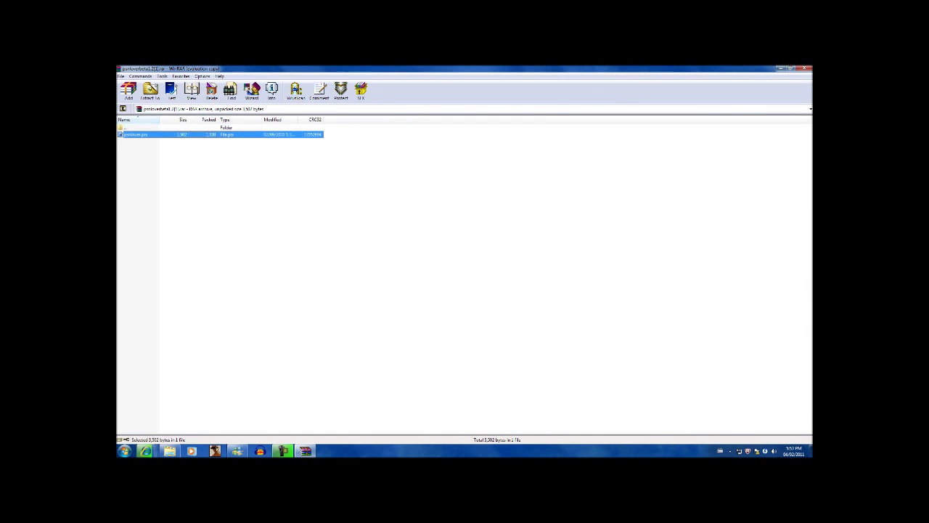
{"action": "left_click", "coordinate": [151, 90]}
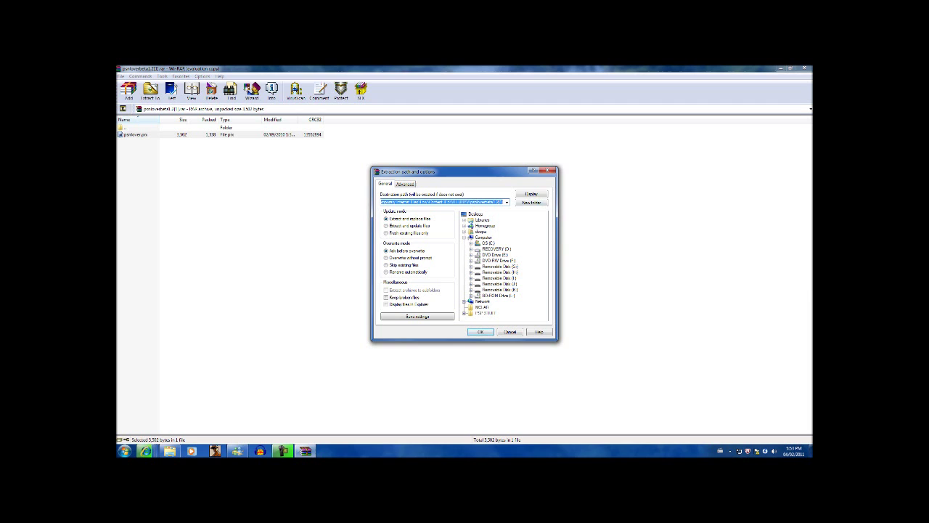
{"action": "left_click", "coordinate": [479, 231]}
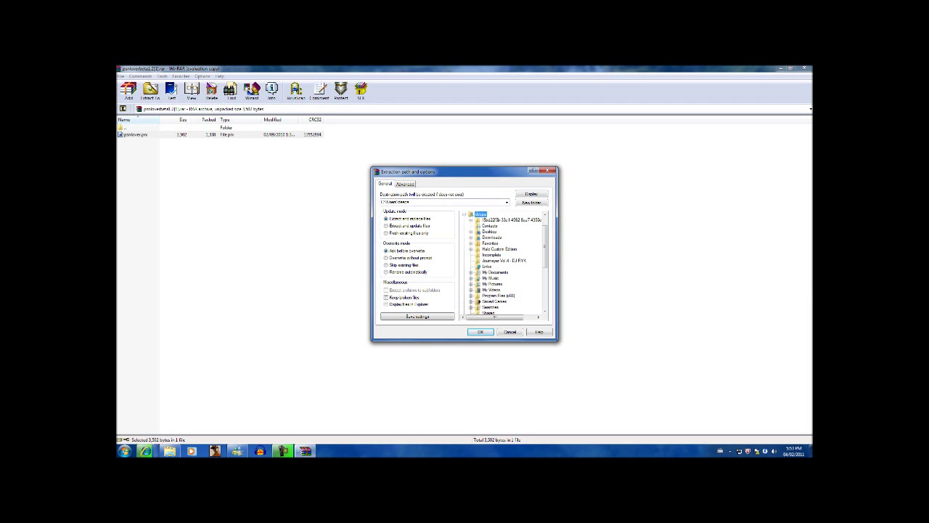
{"action": "left_click", "coordinate": [491, 237]}
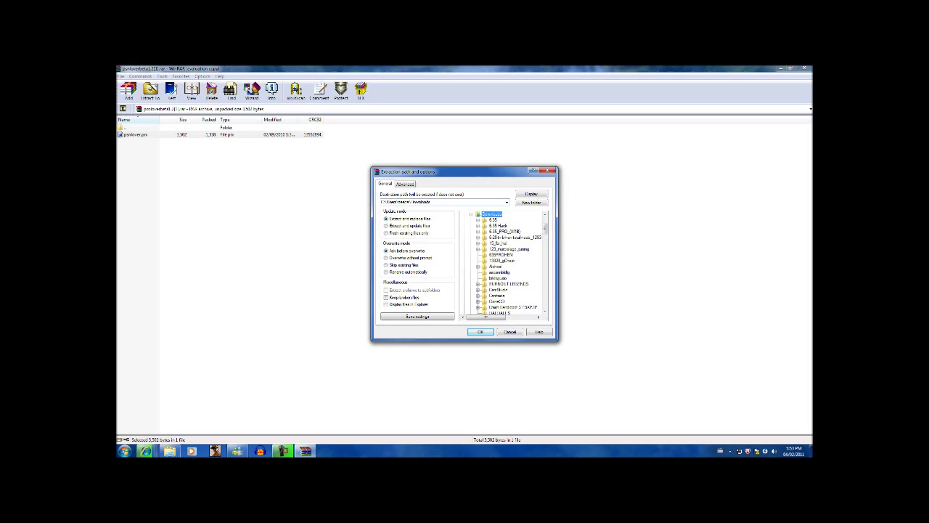
{"action": "key", "text": "Left"}
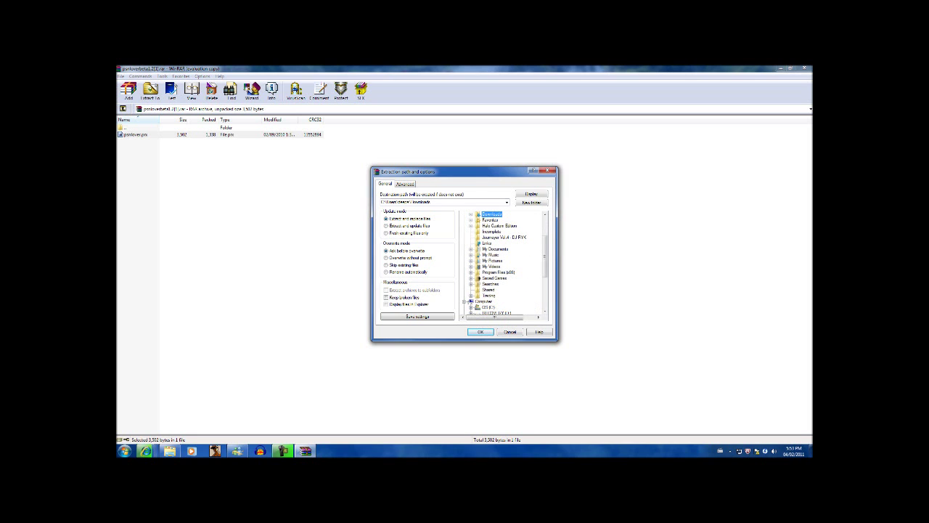
{"action": "scroll", "coordinate": [504, 263], "scroll_direction": "down", "scroll_amount": 4}
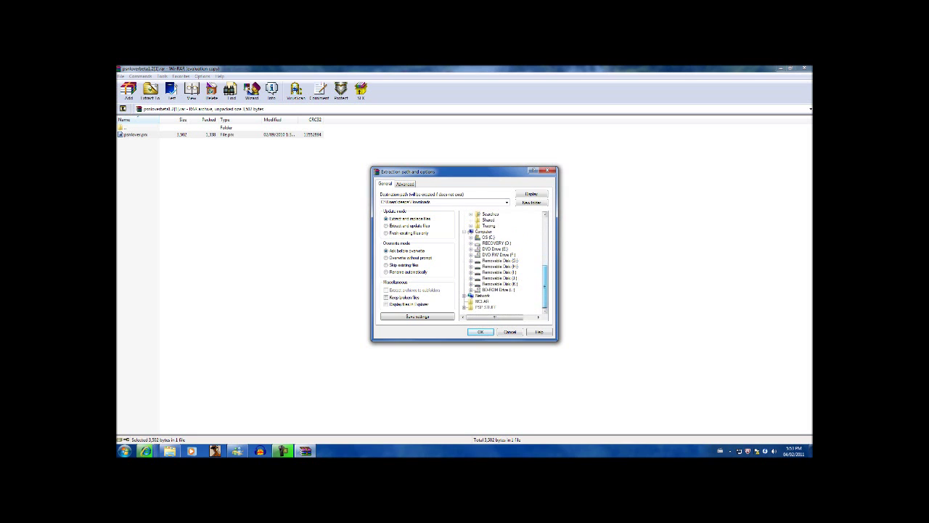
{"action": "scroll", "coordinate": [505, 262], "scroll_direction": "up", "scroll_amount": 10}
{"action": "left_click", "coordinate": [475, 214]}
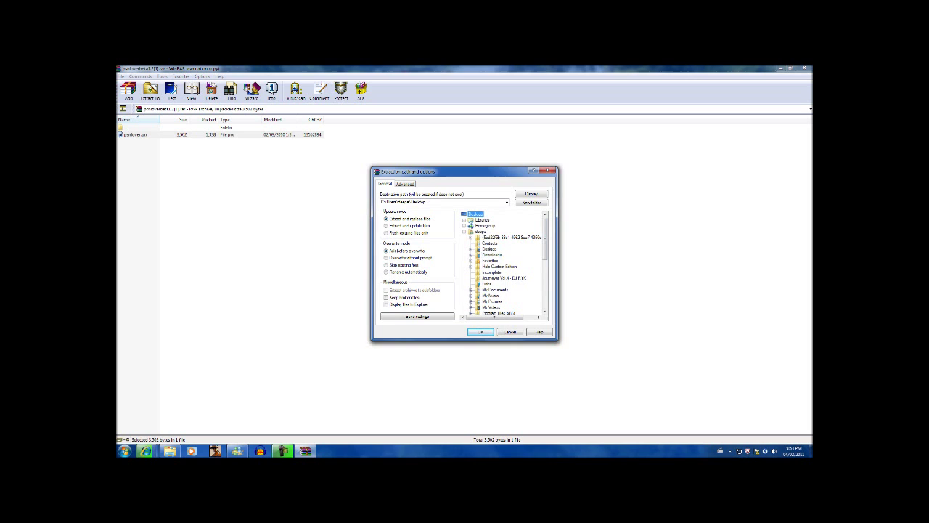
{"action": "left_click", "coordinate": [480, 331]}
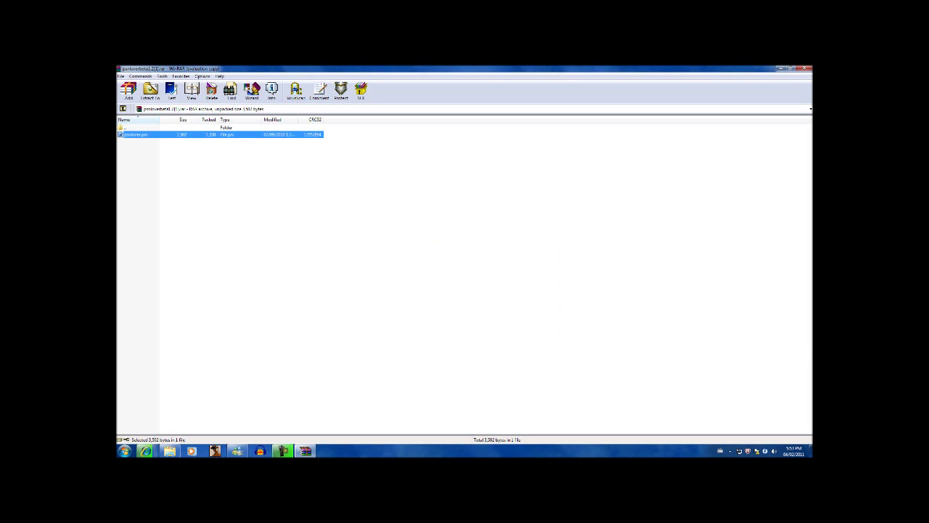
Step: Close WinRAR, minimize the browser, and move the Skype and McLAY icons back into the desktop icon column
{"action": "left_click", "coordinate": [804, 67]}
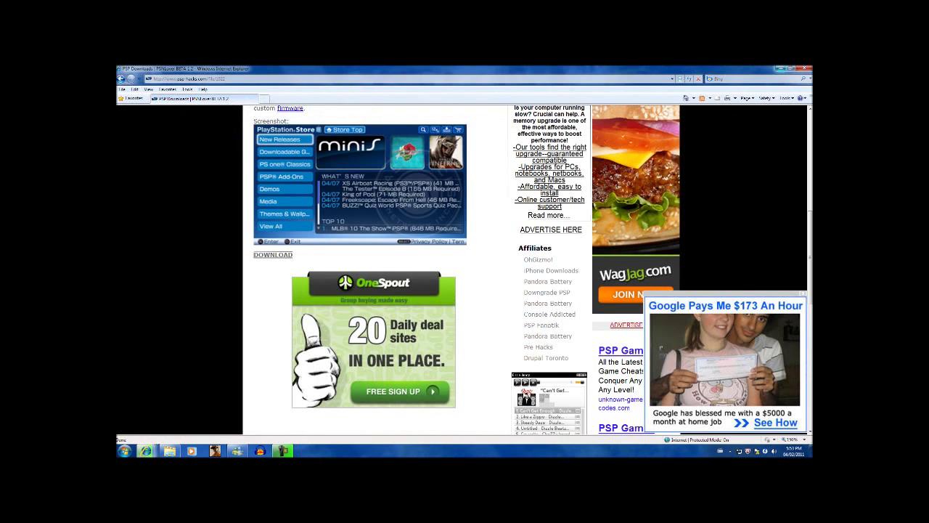
{"action": "left_click", "coordinate": [781, 68]}
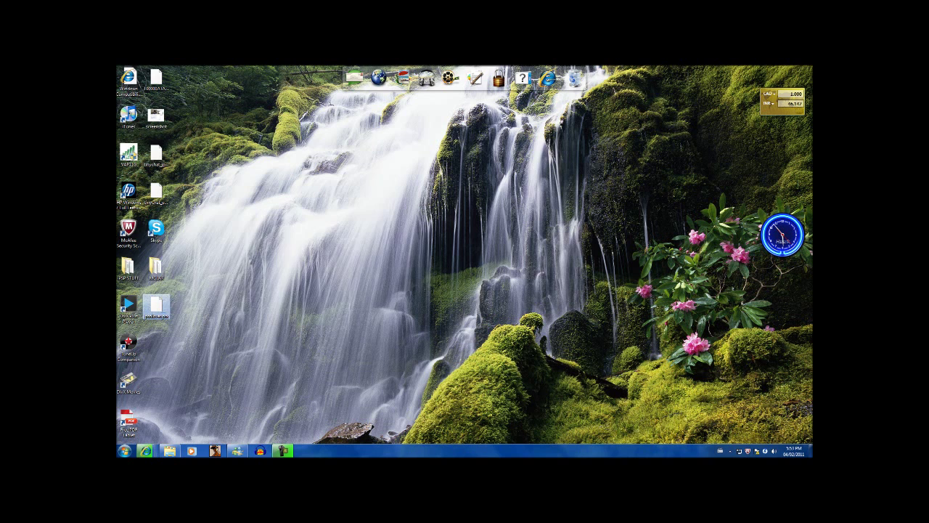
{"action": "mouse_move", "coordinate": [436, 314]}
{"action": "left_mouse_down"}
{"action": "mouse_move", "coordinate": [166, 203]}
{"action": "mouse_move", "coordinate": [144, 205]}
{"action": "left_mouse_up"}
{"action": "mouse_move", "coordinate": [156, 305]}
{"action": "left_mouse_down"}
{"action": "mouse_move", "coordinate": [245, 271]}
{"action": "mouse_move", "coordinate": [228, 290]}
{"action": "mouse_move", "coordinate": [155, 290]}
{"action": "mouse_move", "coordinate": [155, 310]}
{"action": "mouse_move", "coordinate": [239, 305]}
{"action": "mouse_move", "coordinate": [208, 305]}
{"action": "mouse_move", "coordinate": [348, 257]}
{"action": "mouse_move", "coordinate": [378, 231]}
{"action": "left_mouse_up"}
{"action": "left_click_drag", "start_coordinate": [232, 231], "coordinate": [150, 231]}
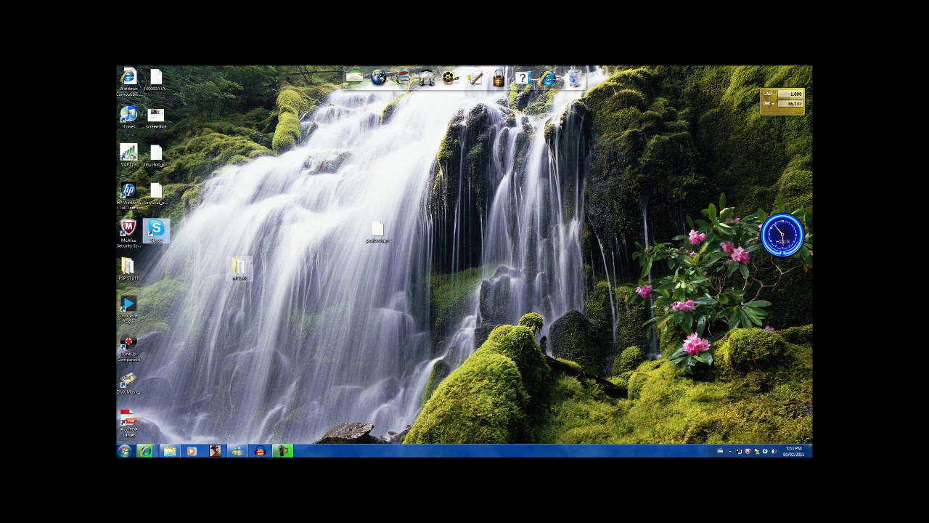
{"action": "mouse_move", "coordinate": [236, 268]}
{"action": "left_mouse_down"}
{"action": "mouse_move", "coordinate": [135, 258]}
{"action": "mouse_move", "coordinate": [155, 267]}
{"action": "left_mouse_up"}
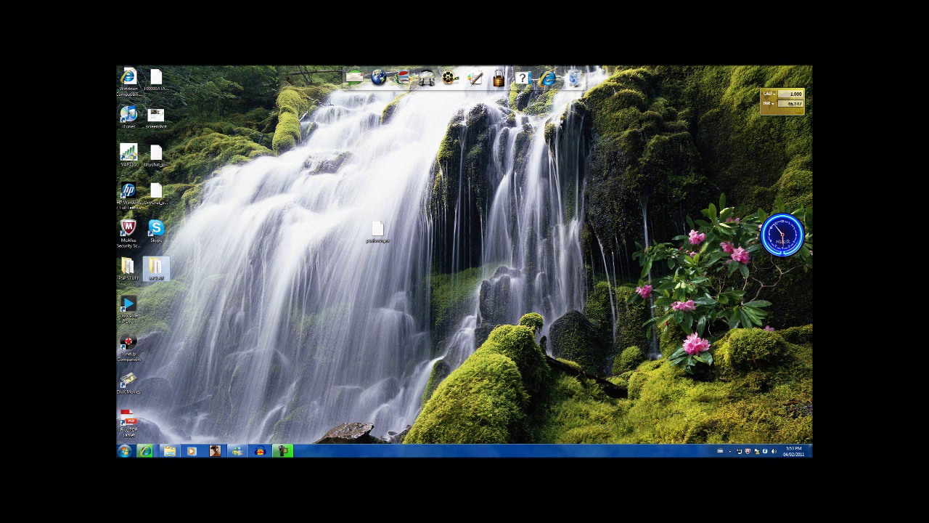
Step: Select the psnlover.prx desktop icon and restore the Crash Bandicoot 3 folder window
{"action": "left_click", "coordinate": [378, 229]}
{"action": "mouse_move", "coordinate": [408, 199]}
{"action": "left_mouse_down"}
{"action": "mouse_move", "coordinate": [389, 273]}
{"action": "mouse_move", "coordinate": [378, 260]}
{"action": "mouse_move", "coordinate": [349, 266]}
{"action": "left_mouse_up"}
{"action": "left_click", "coordinate": [169, 450]}
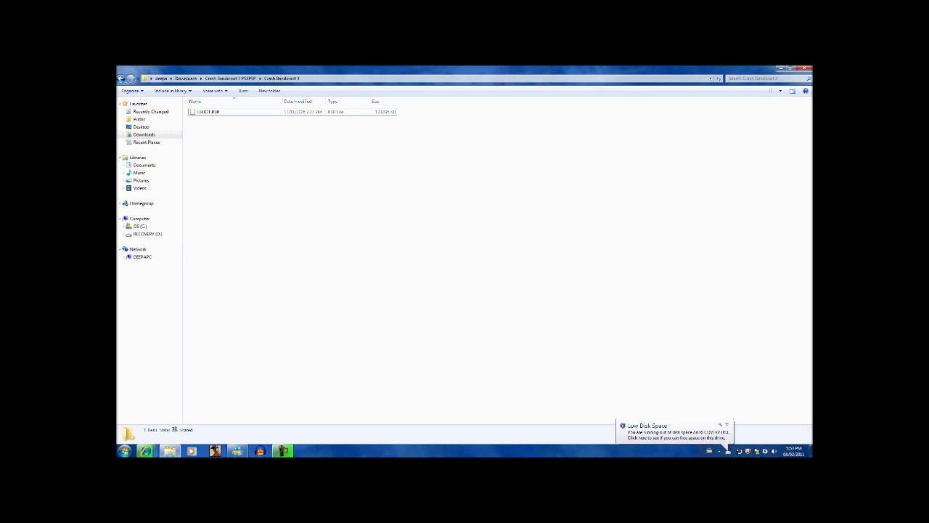
Step: Look through the Camtasia Recorder's Tools and Capture menus, then minimize the Crash Bandicoot 3 folder window
{"action": "key", "text": "alt+Tab"}
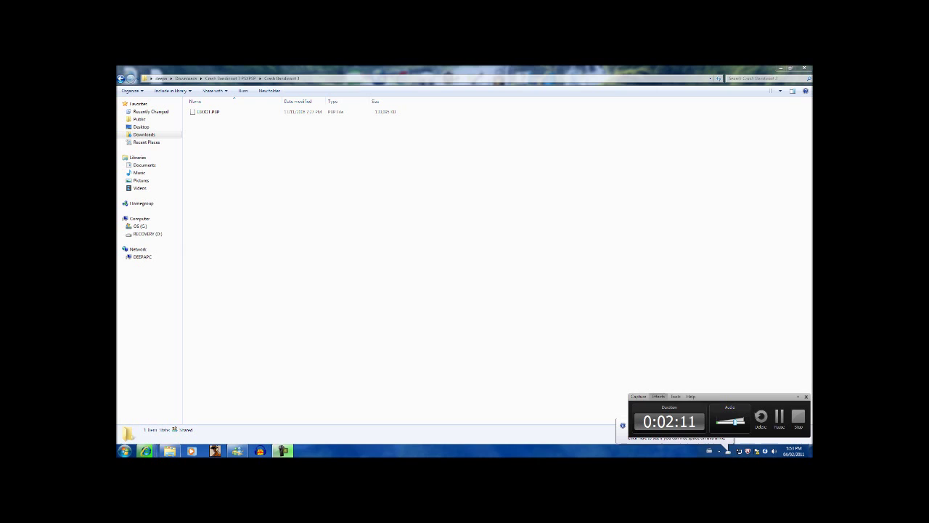
{"action": "left_click", "coordinate": [658, 396]}
{"action": "mouse_move", "coordinate": [676, 397]}
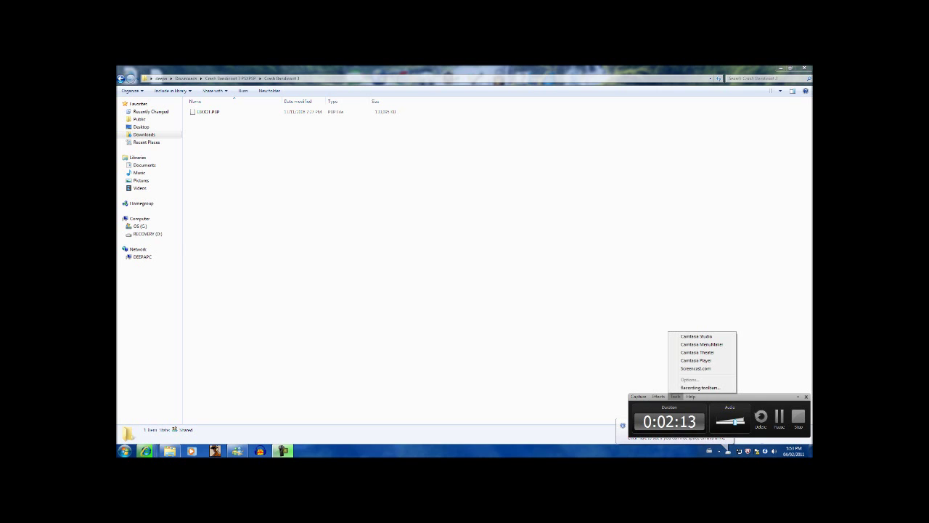
{"action": "mouse_move", "coordinate": [638, 396]}
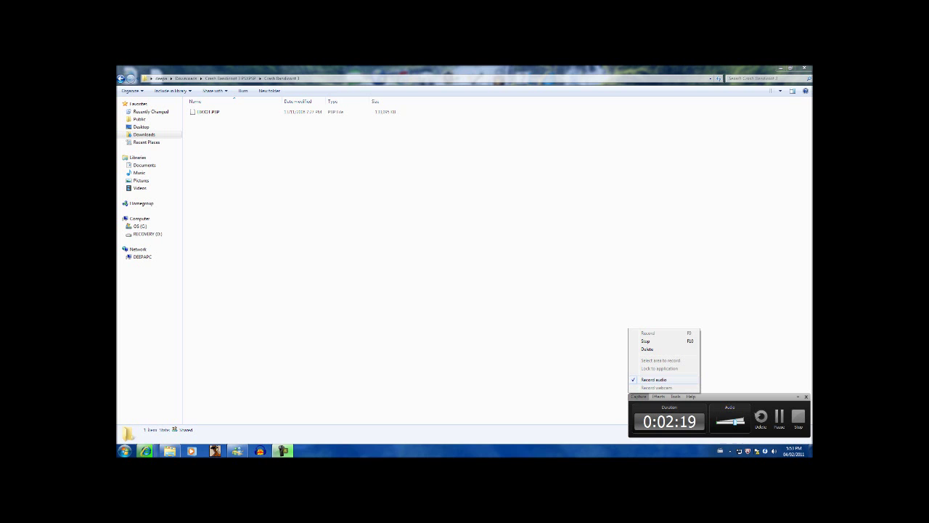
{"action": "key", "text": "alt+Tab"}
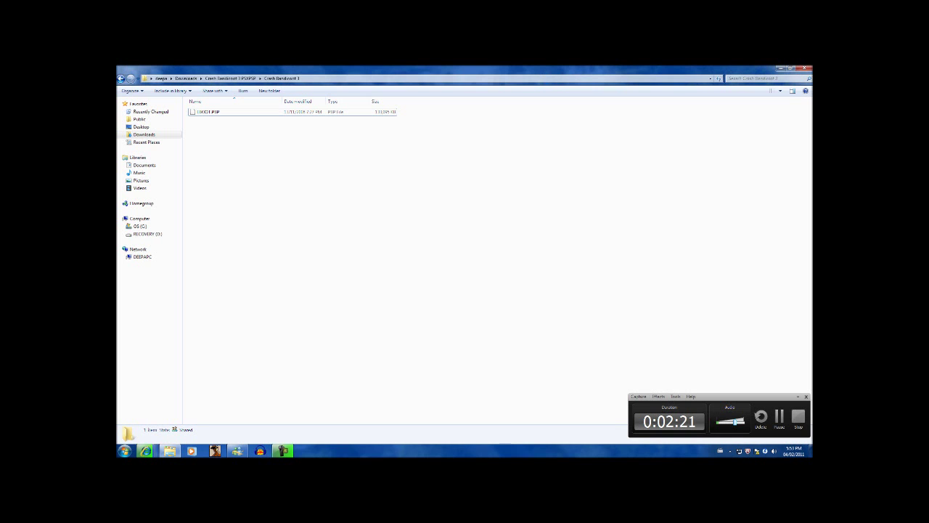
{"action": "left_click", "coordinate": [781, 68]}
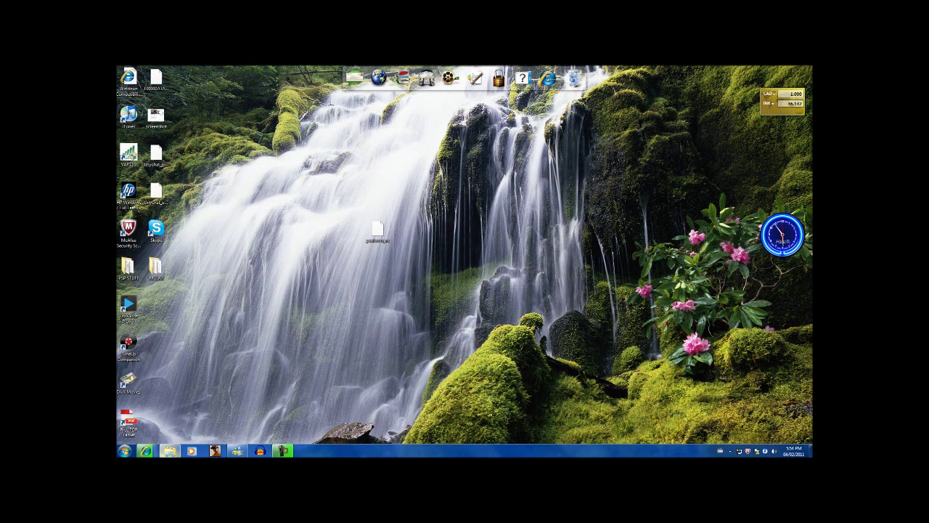
Step: Continue without scanning the newly connected SONY PSP (J:) drive
{"action": "mouse_move", "coordinate": [169, 451]}
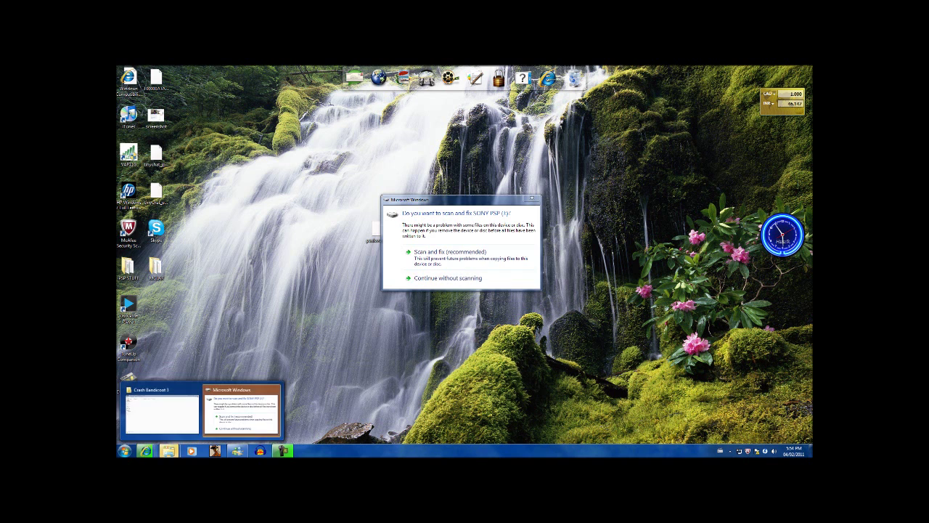
{"action": "left_click", "coordinate": [448, 278]}
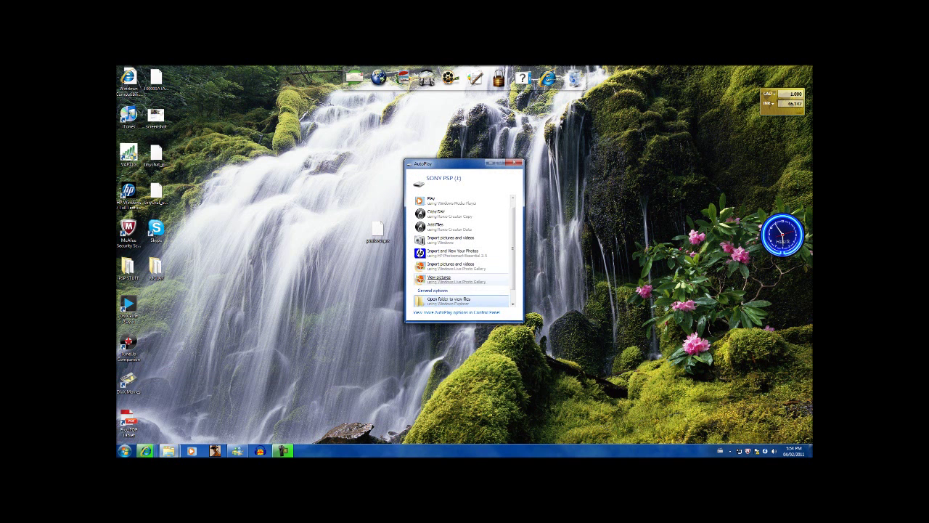
Step: Open the PSP's SEPLUGINS folder, delete the old plugins, and drag psnlover.prx in, choosing Don't copy
{"action": "left_click", "coordinate": [448, 299]}
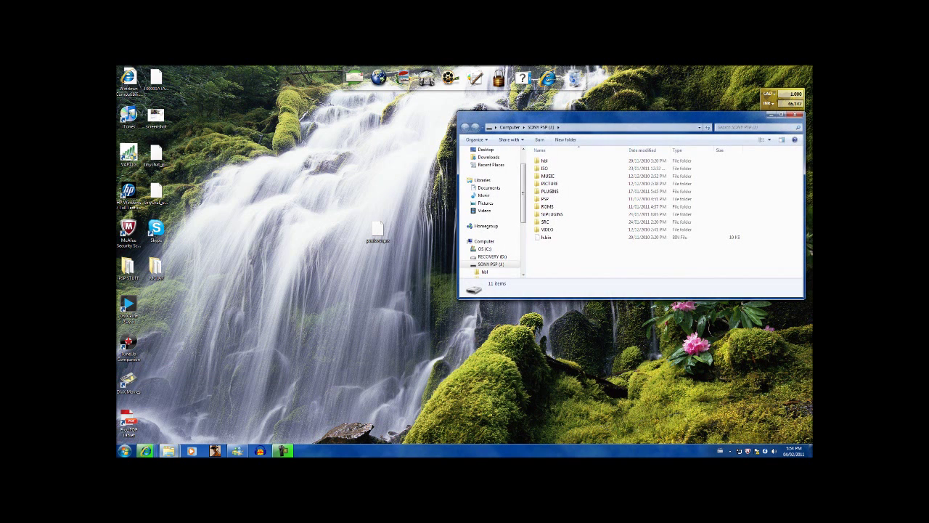
{"action": "left_click", "coordinate": [781, 115]}
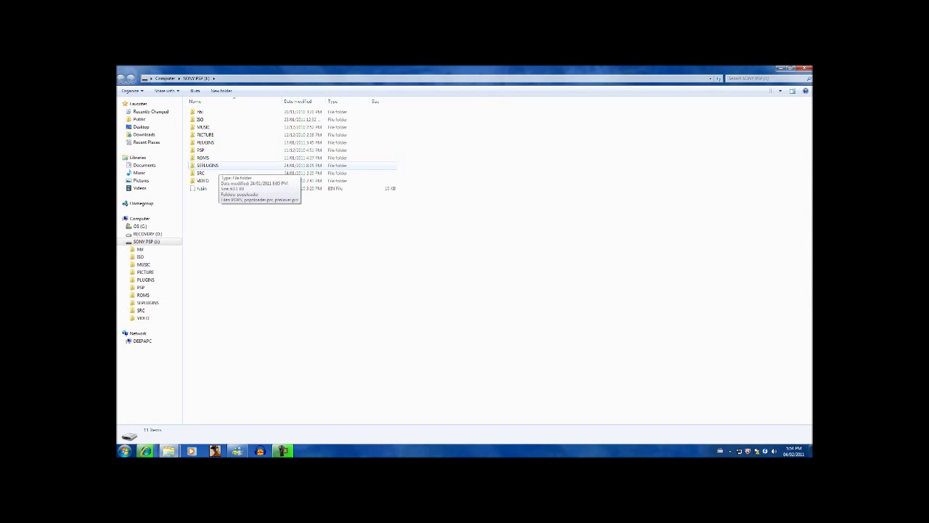
{"action": "double_click", "coordinate": [210, 165]}
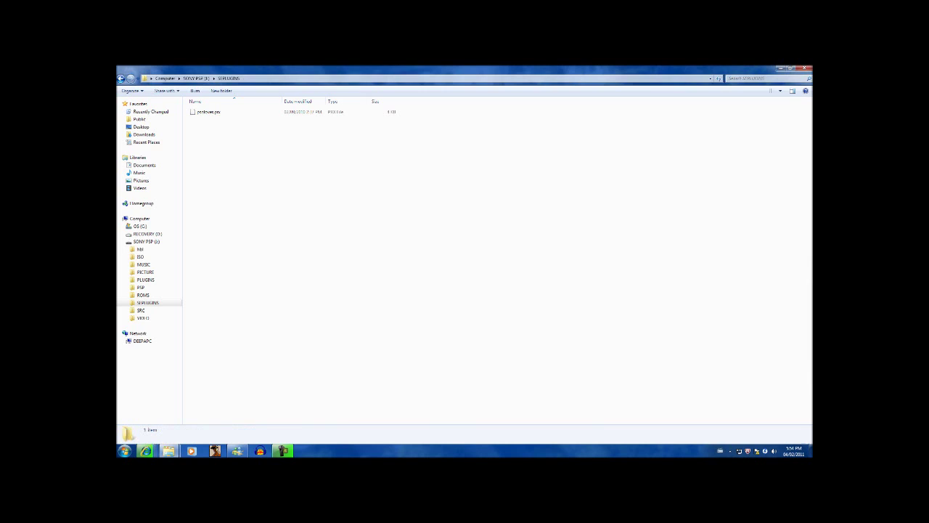
{"action": "left_click", "coordinate": [791, 68]}
{"action": "mouse_move", "coordinate": [378, 231]}
{"action": "left_mouse_down"}
{"action": "mouse_move", "coordinate": [585, 185]}
{"action": "mouse_move", "coordinate": [581, 169]}
{"action": "left_mouse_up"}
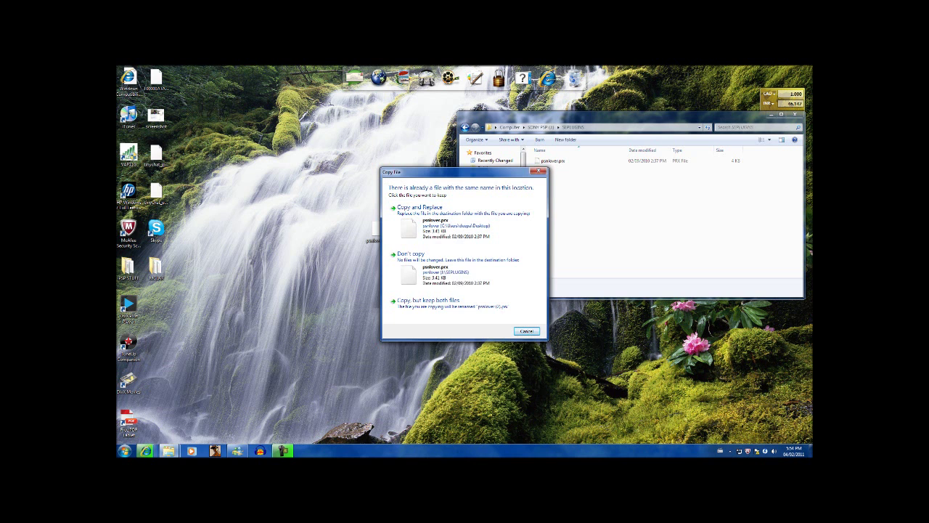
{"action": "left_click", "coordinate": [436, 268]}
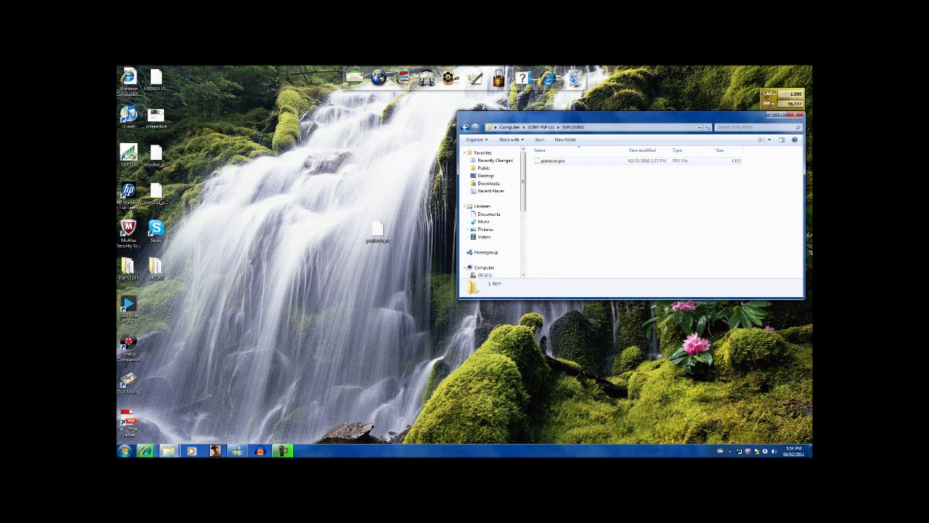
Step: Minimize the SEPLUGINS window and close the PSP Downloads browser window
{"action": "left_click", "coordinate": [782, 114]}
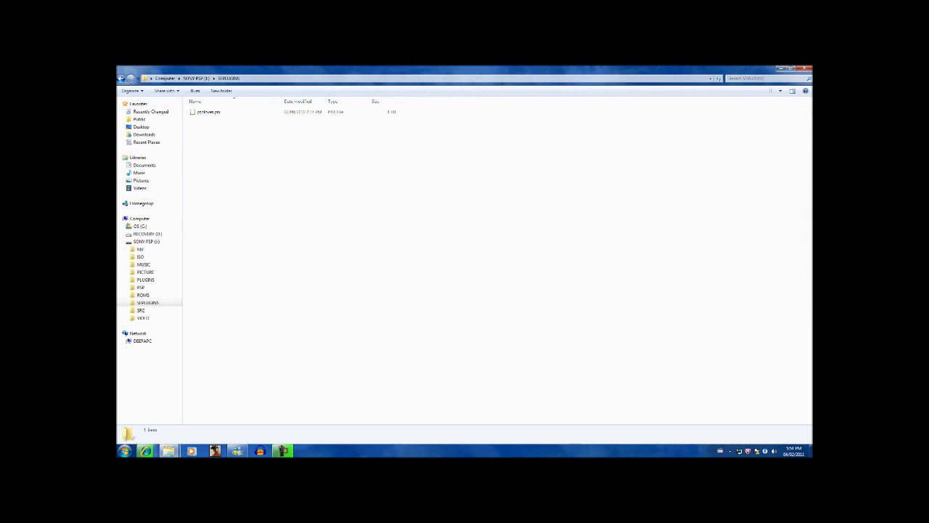
{"action": "left_click", "coordinate": [780, 68]}
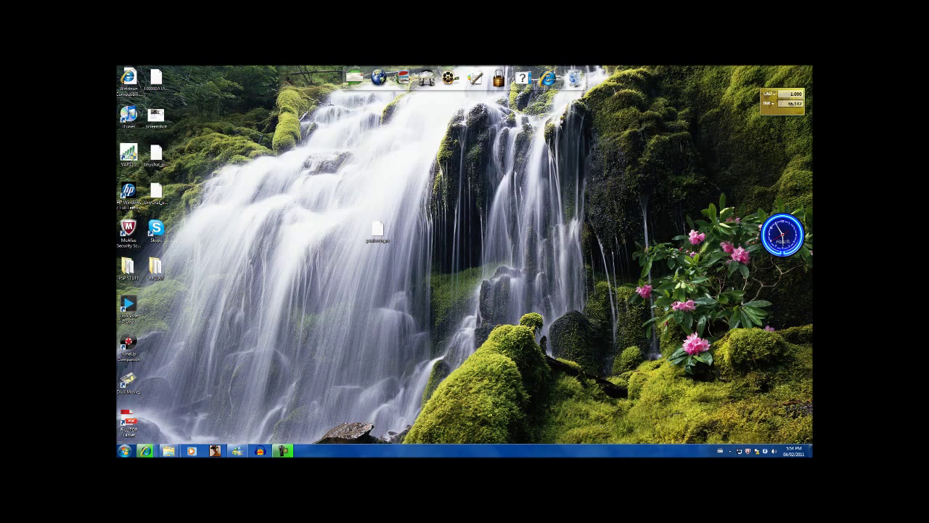
{"action": "mouse_move", "coordinate": [323, 411]}
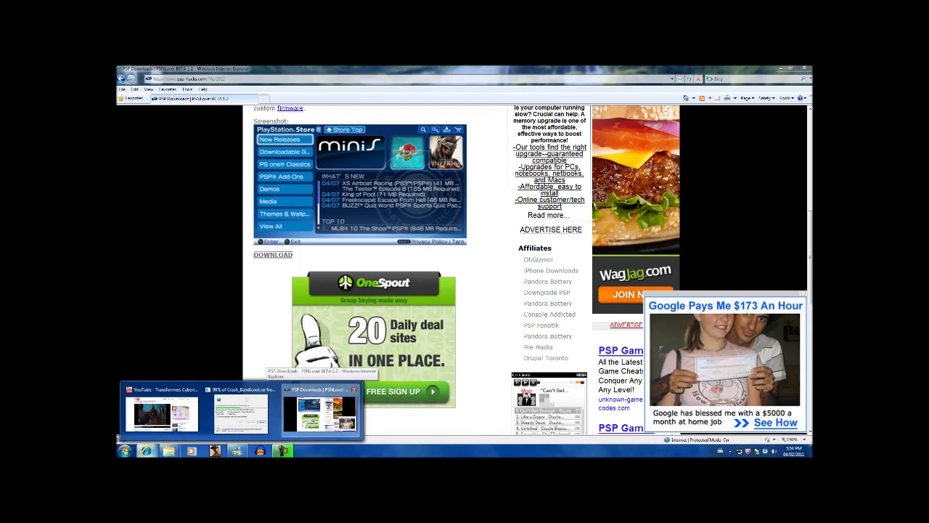
{"action": "left_click", "coordinate": [355, 389]}
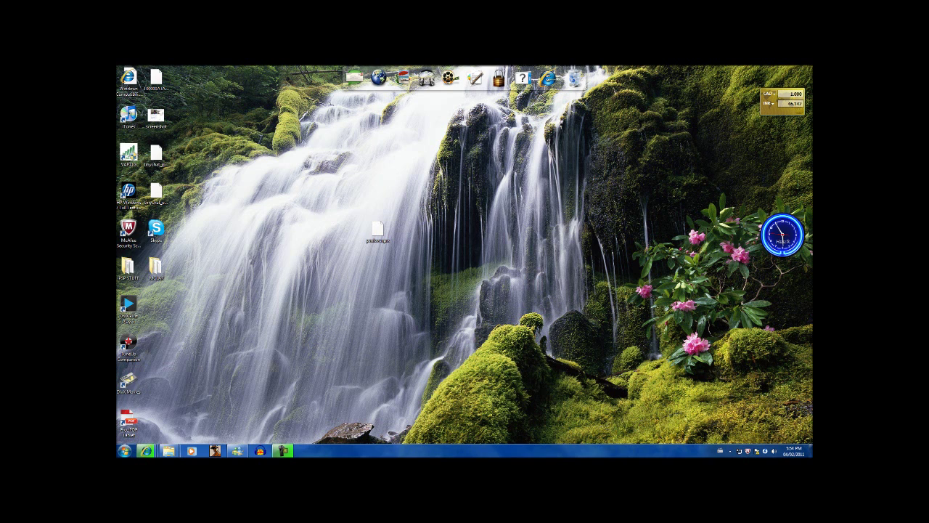
Step: Show PlayStation Store on the PSP, moving through its categories to PSP Add-Ons and the What's New list
{"action": "left_click", "coordinate": [124, 450]}
{"action": "left_click", "coordinate": [124, 451]}
{"action": "mouse_move", "coordinate": [283, 451]}
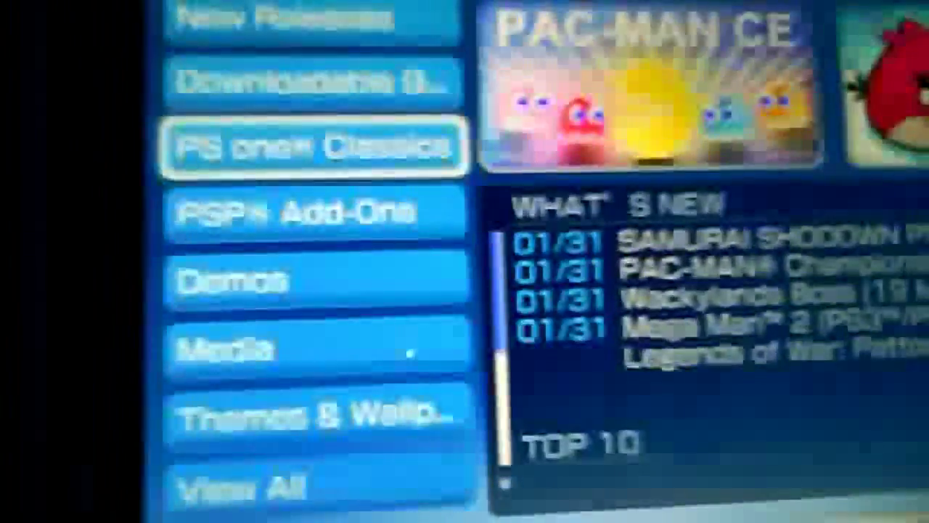
{"action": "key", "text": "Down"}
{"action": "key", "text": "Down"}
{"action": "key", "text": "Down"}
{"action": "key", "text": "Up"}
{"action": "key", "text": "Right"}
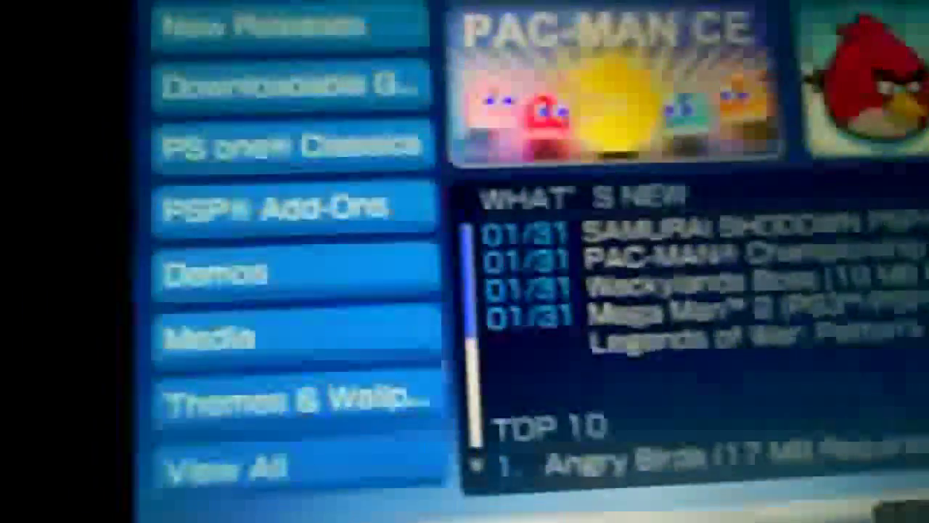